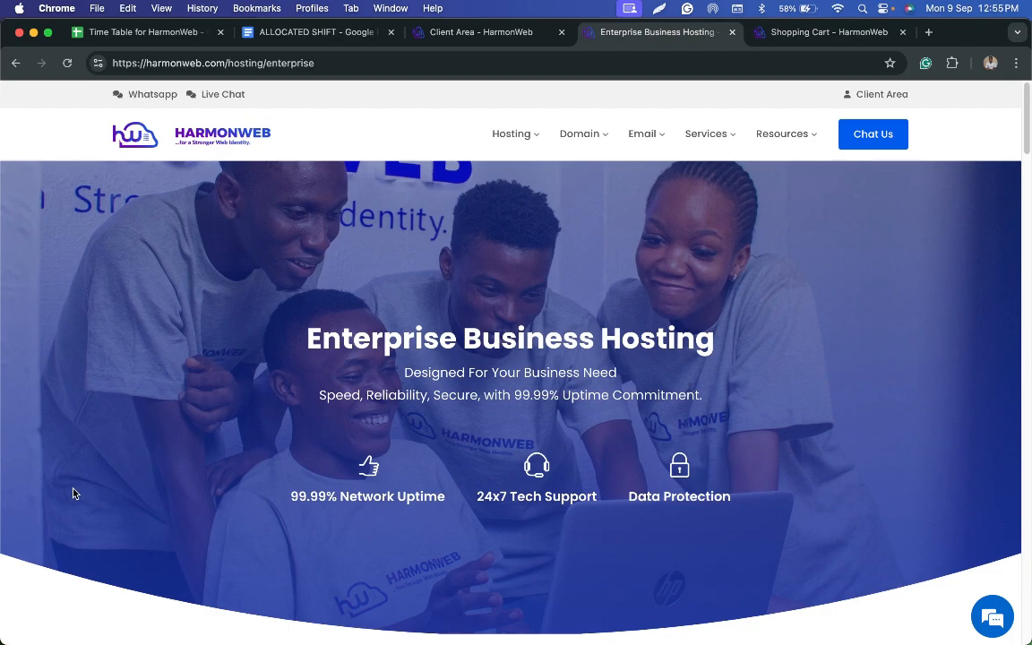
Review the Cloud HW2 order in the shopping cart, including its billing cycle, server configuration, configurable options and operating system.
left_click(812, 41)
scroll(694, 380, "down", 4)
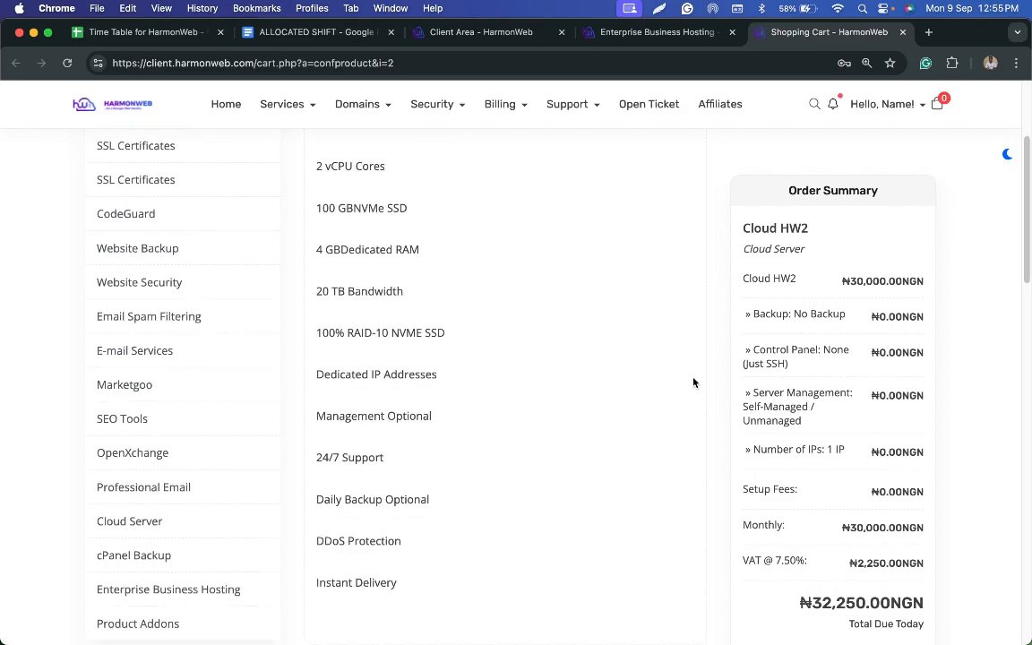
scroll(693, 383, "down", 6)
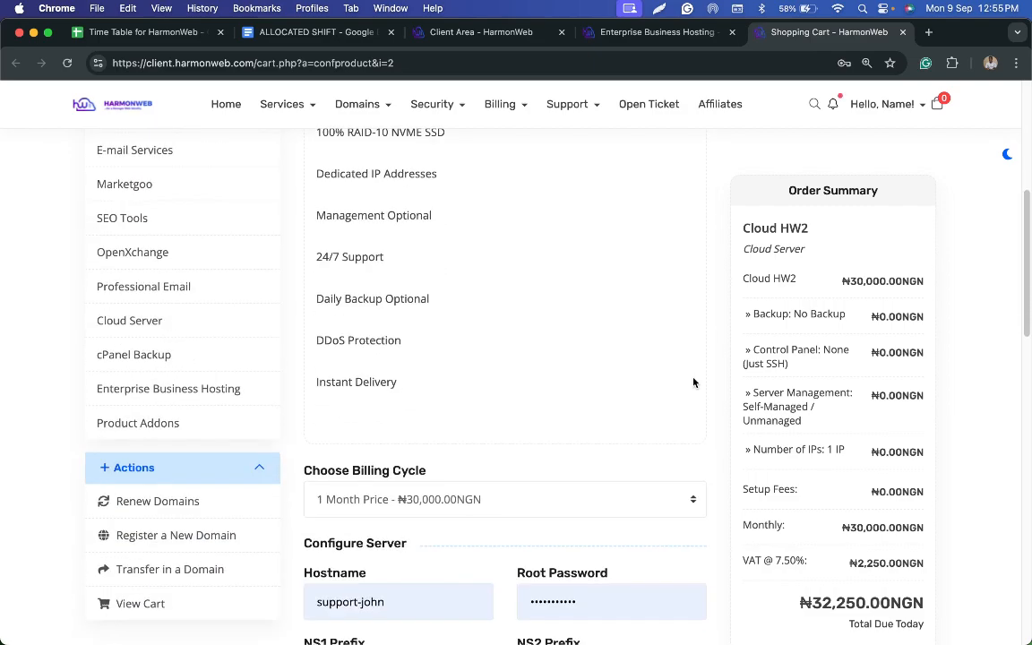
scroll(694, 383, "down", 5)
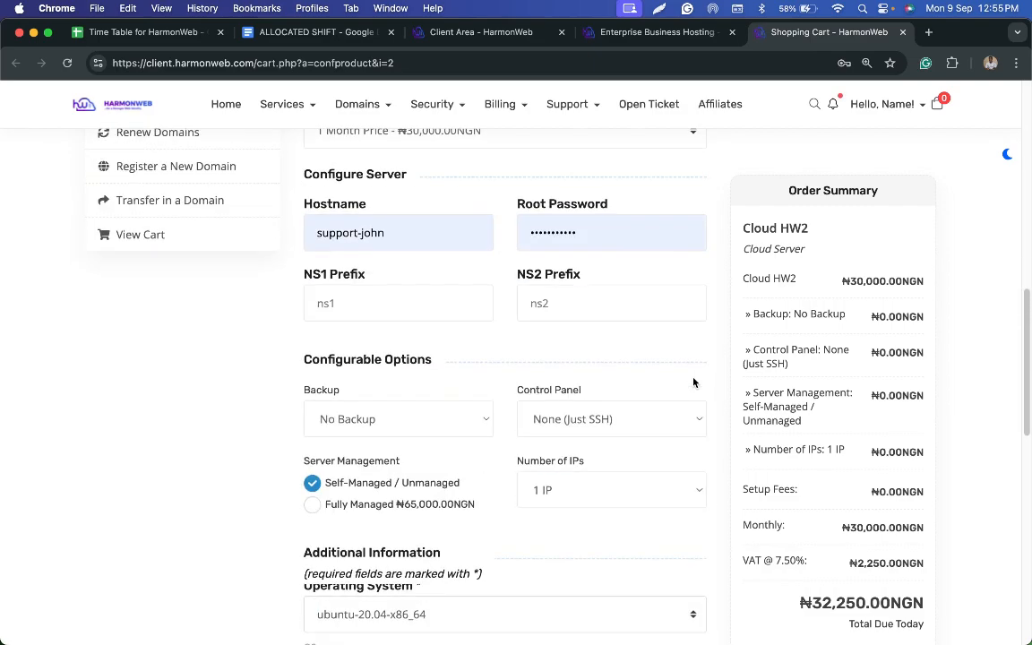
scroll(694, 383, "down", 4)
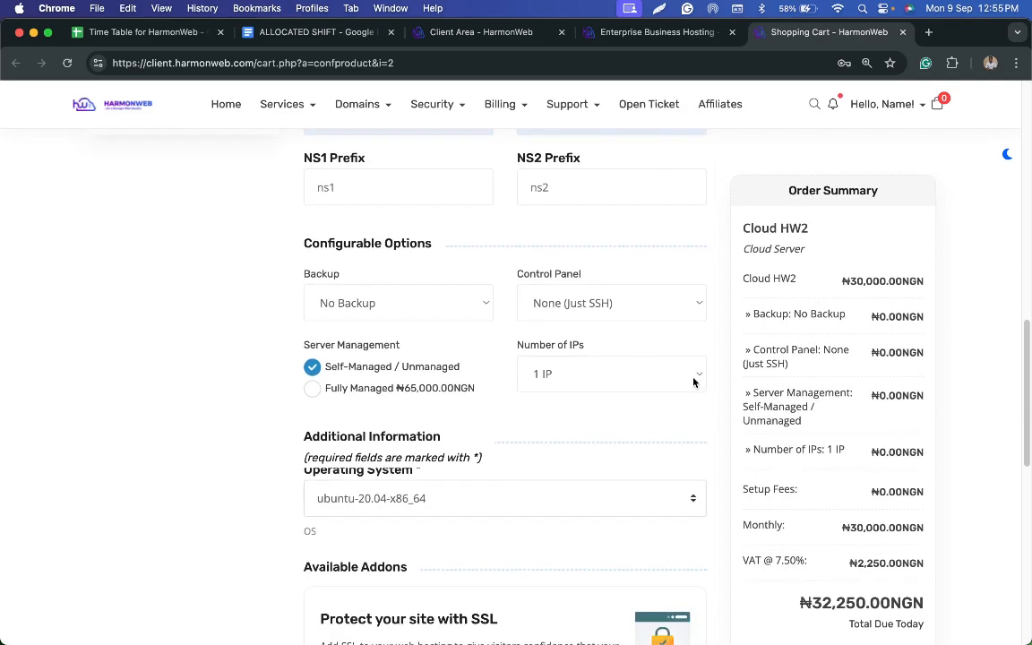
scroll(694, 382, "down", 2)
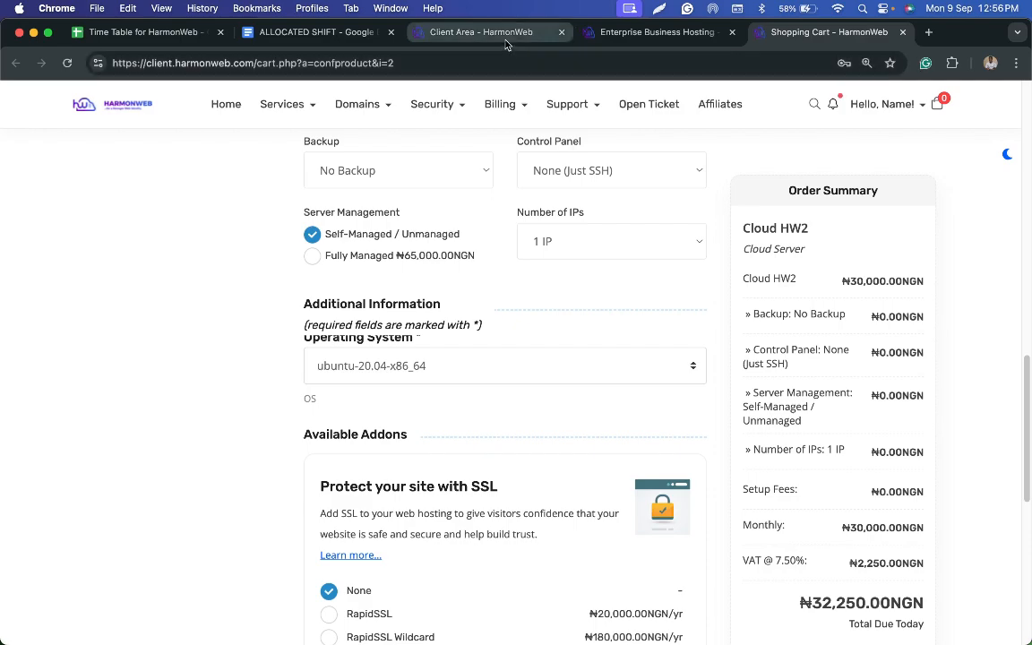
Open the product details of the active Cloud HW1 service from the client area's services list.
left_click(457, 34)
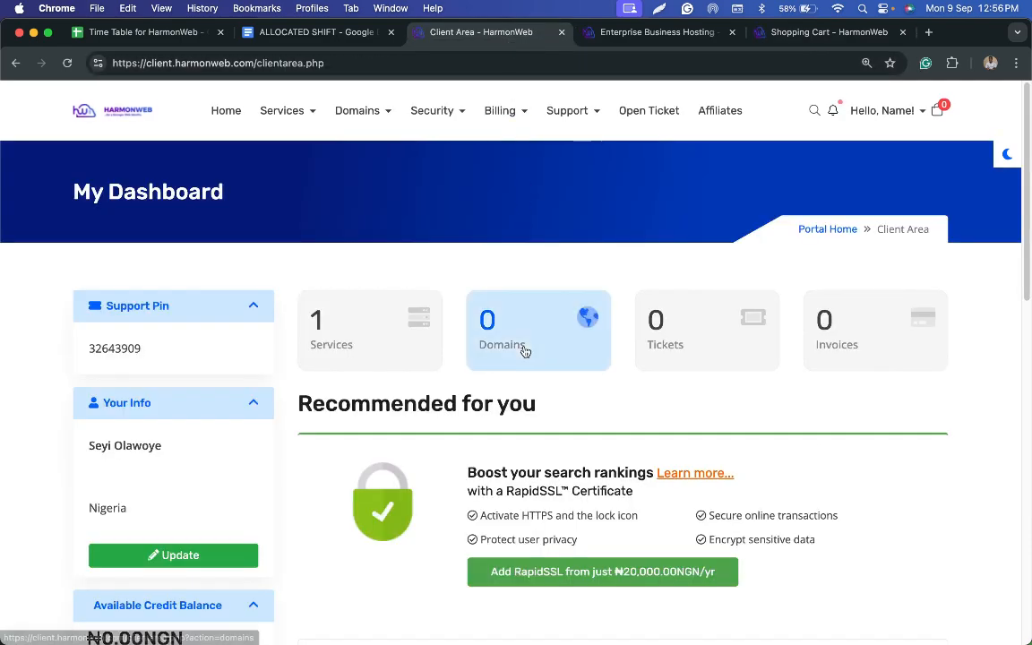
scroll(525, 350, "down", 3)
scroll(525, 350, "up", 3)
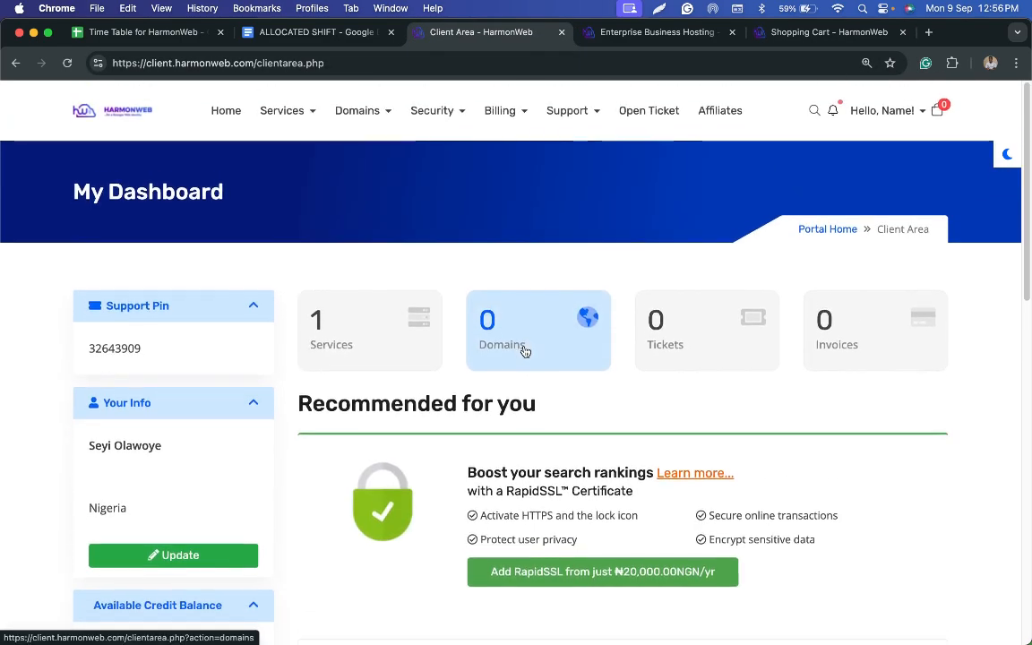
left_click(414, 342)
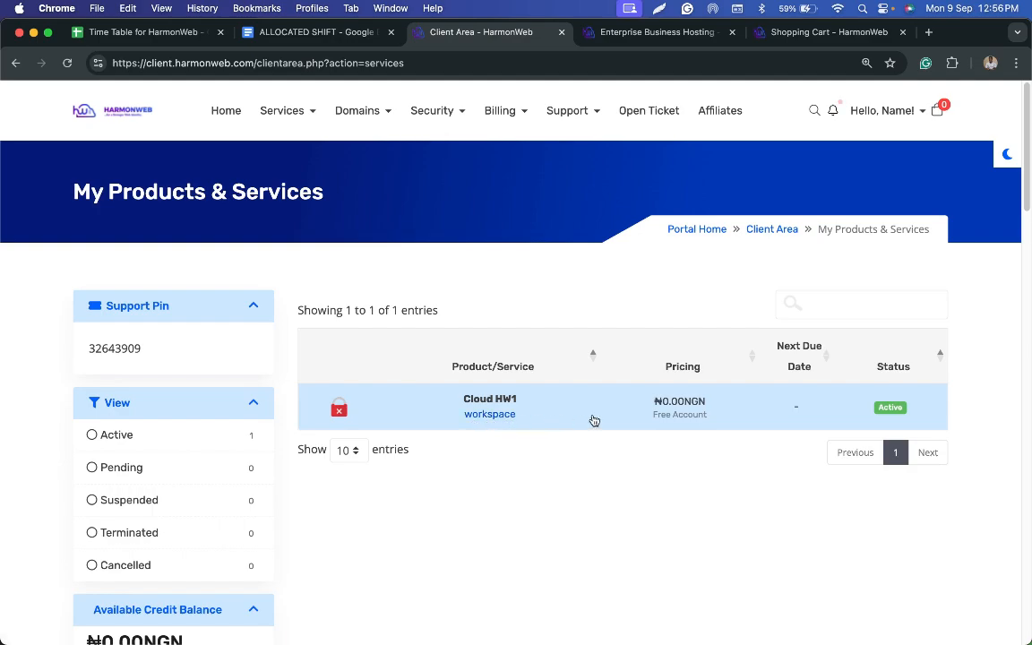
left_click(874, 412)
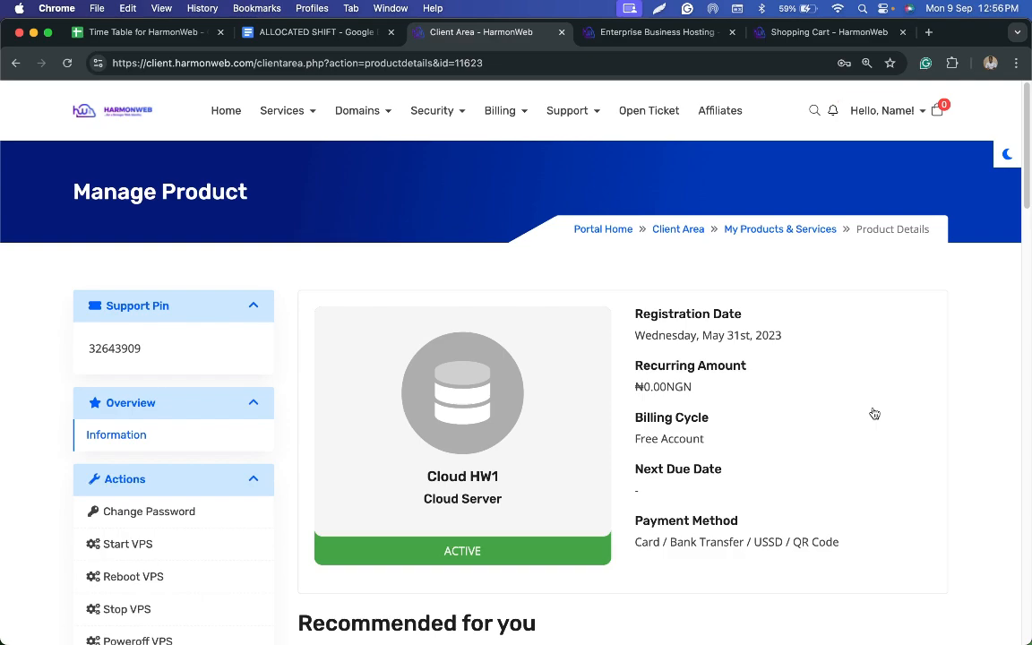
Open the operating system installation options in the Cloud HW1 server's VPS information.
scroll(874, 413, "down", 4)
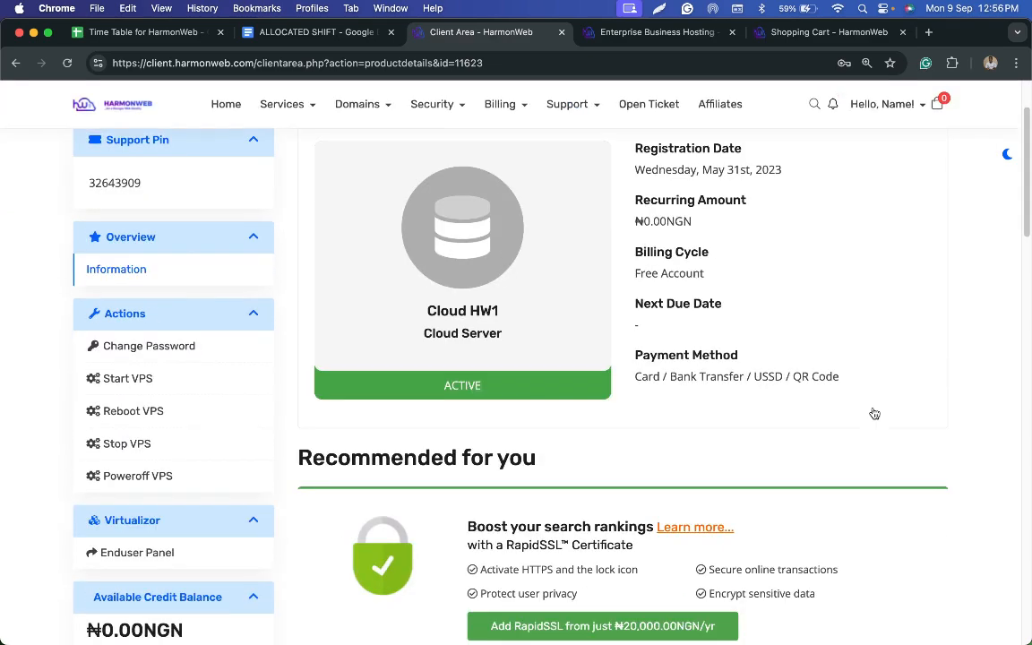
scroll(874, 413, "down", 2)
scroll(875, 413, "down", 4)
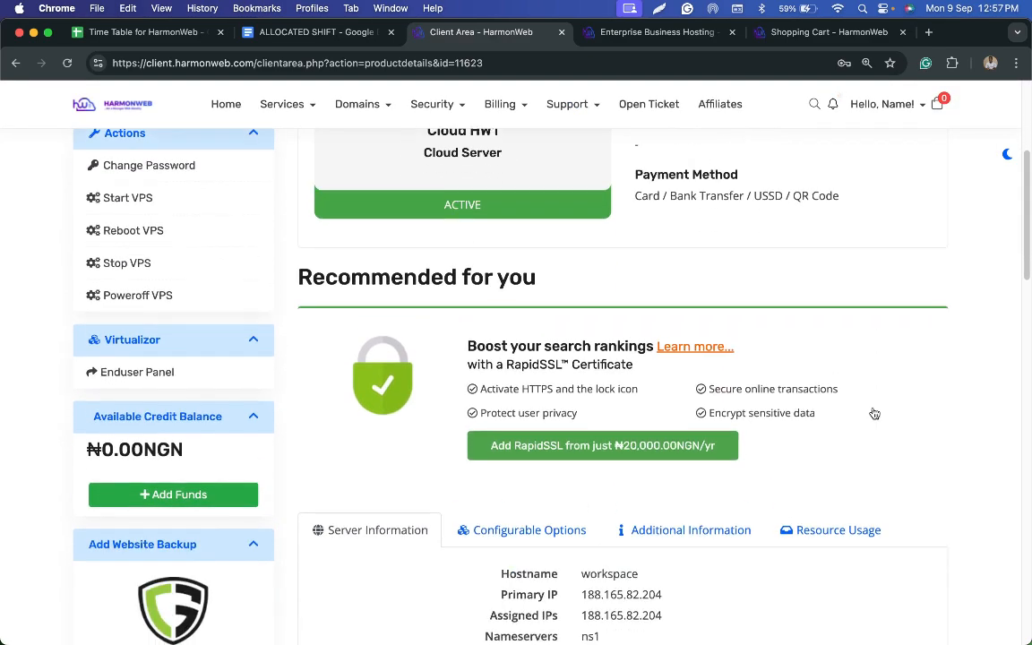
scroll(874, 413, "down", 2)
scroll(875, 413, "down", 3)
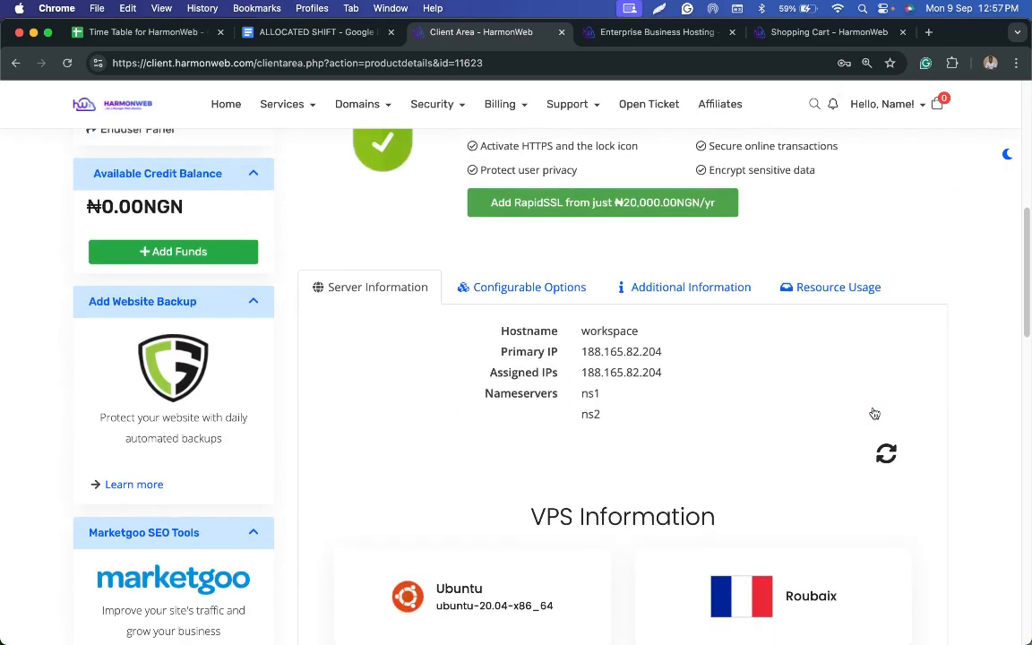
scroll(875, 414, "down", 1)
scroll(875, 413, "down", 2)
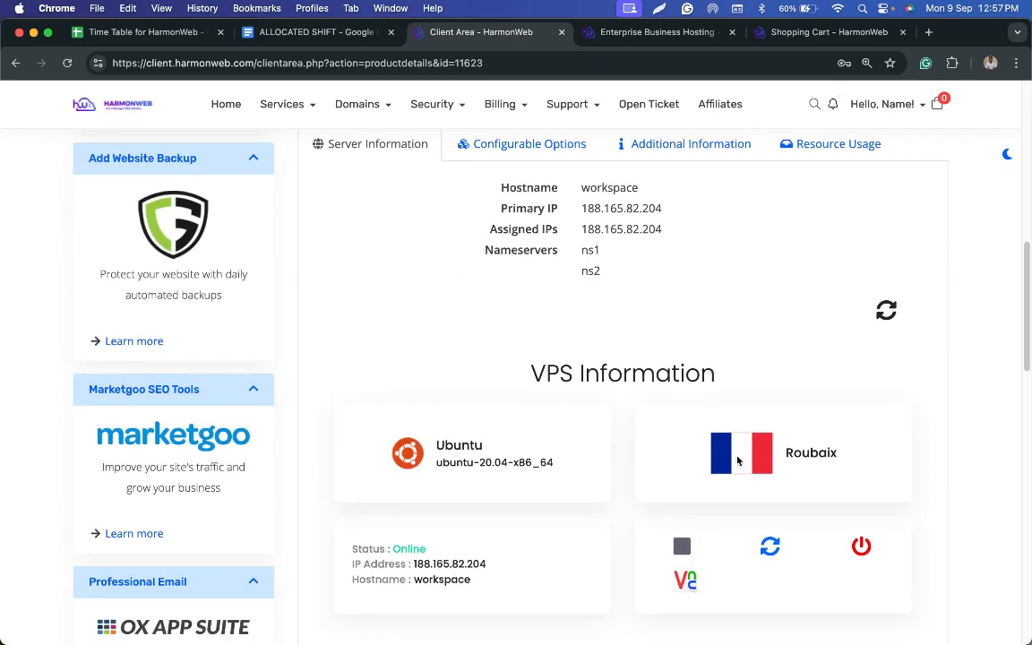
scroll(502, 484, "down", 3)
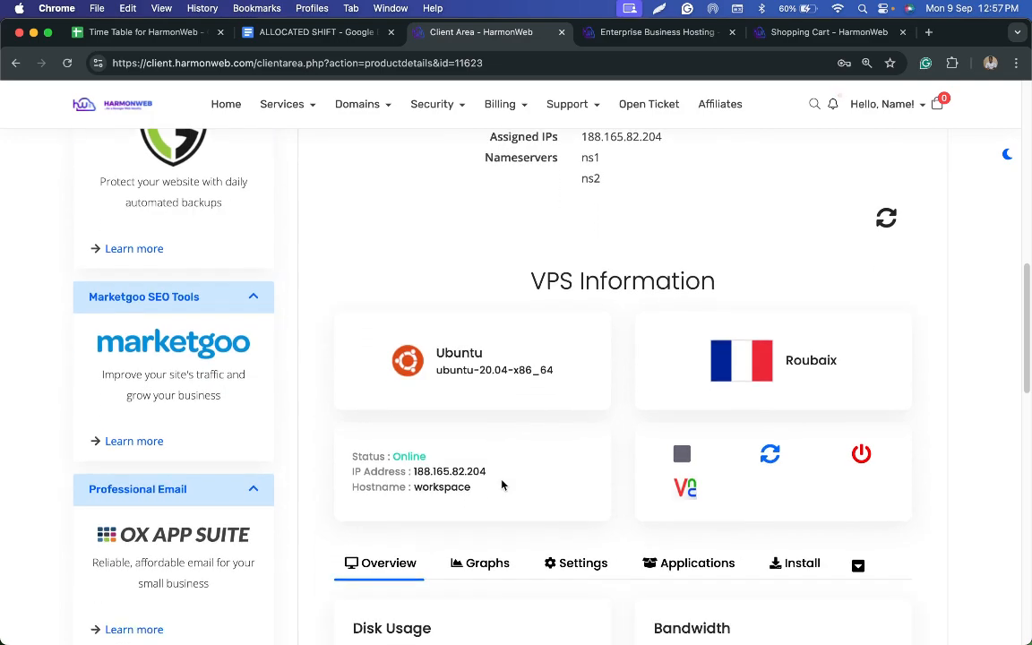
scroll(502, 485, "down", 2)
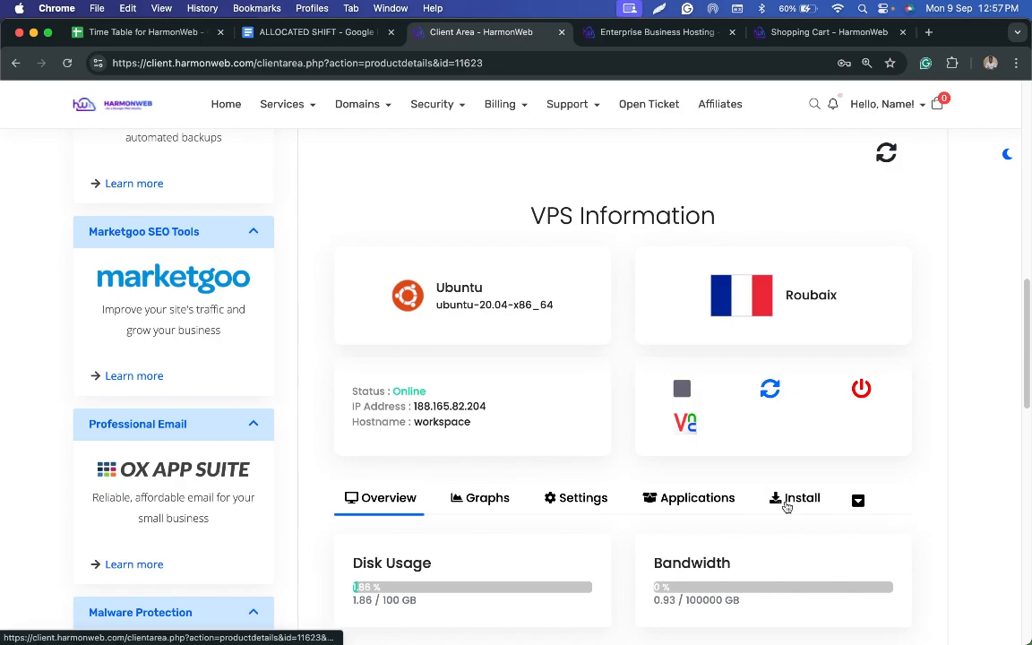
left_click(783, 501)
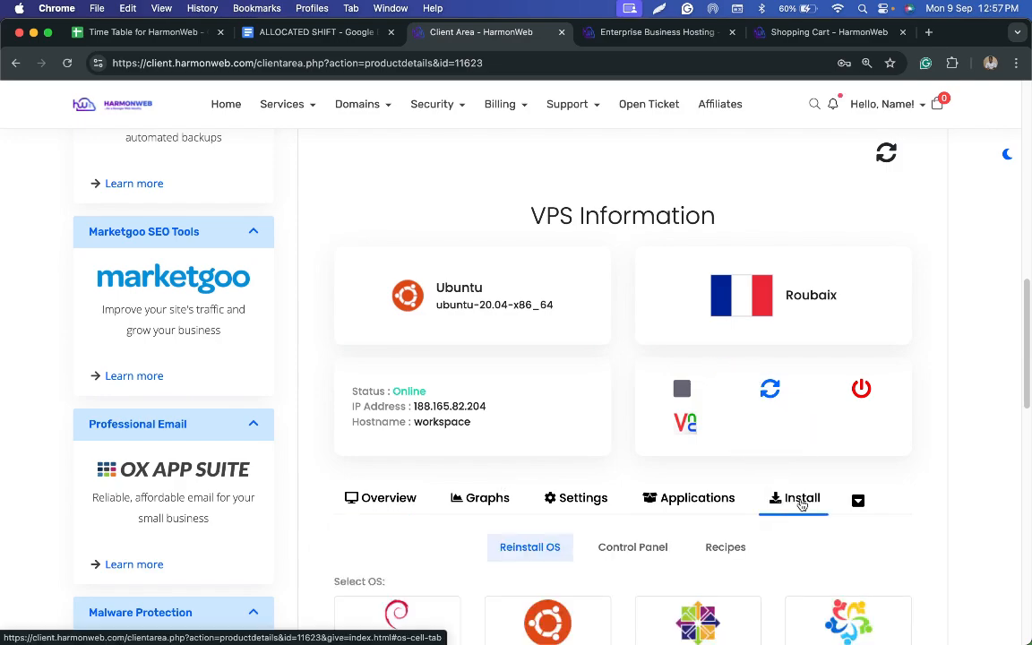
Choose almalinux-8.9-x86_64 as the AlmaLinux version for the OS reinstall.
scroll(800, 505, "down", 1)
scroll(798, 507, "down", 1)
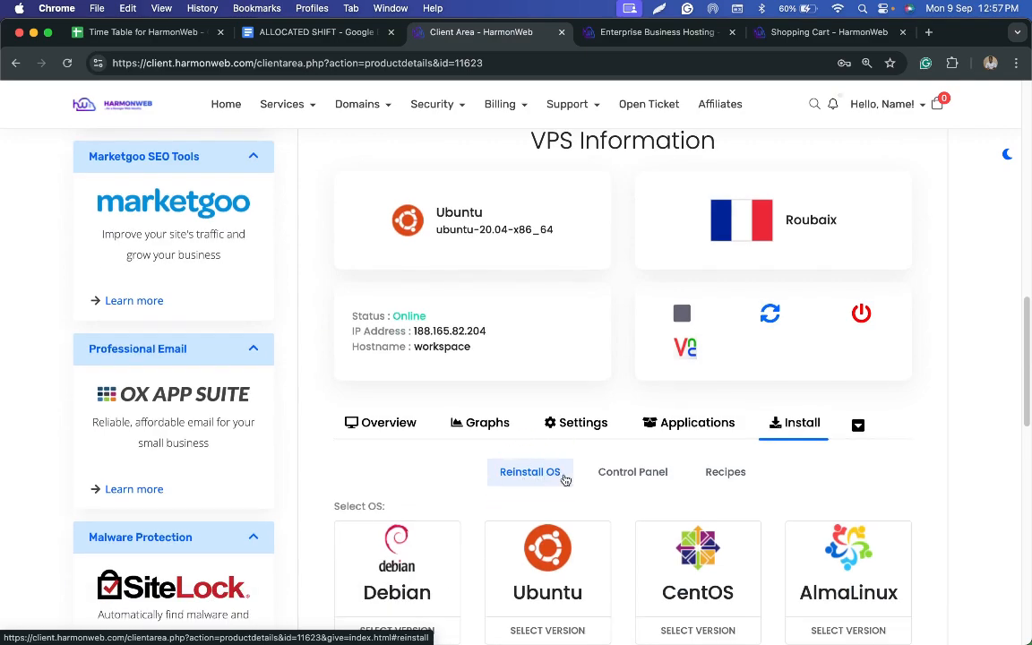
scroll(574, 502, "down", 3)
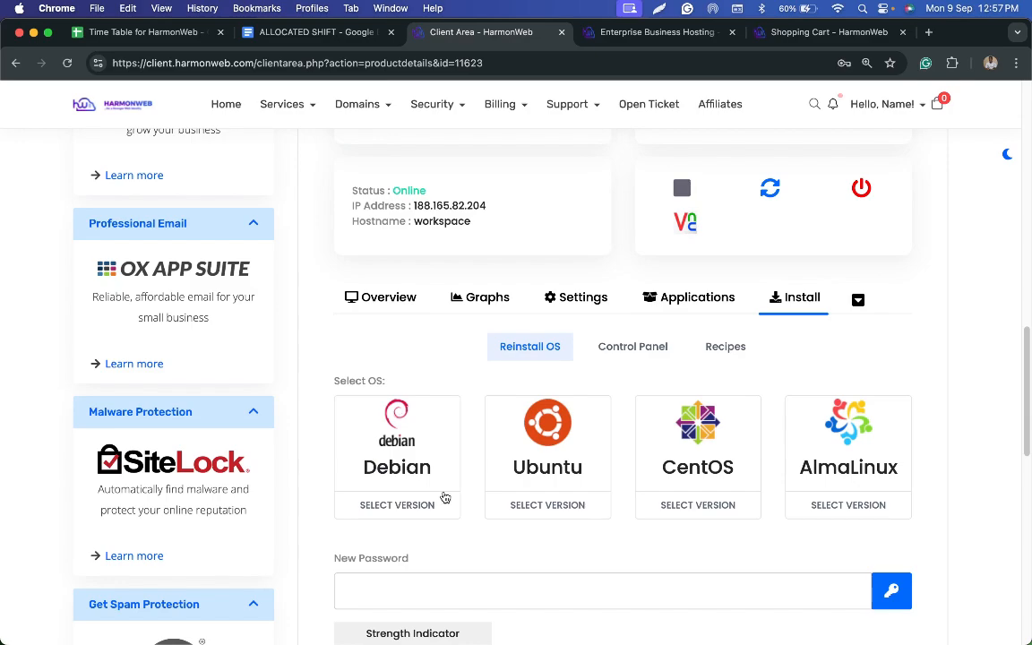
scroll(428, 489, "down", 1)
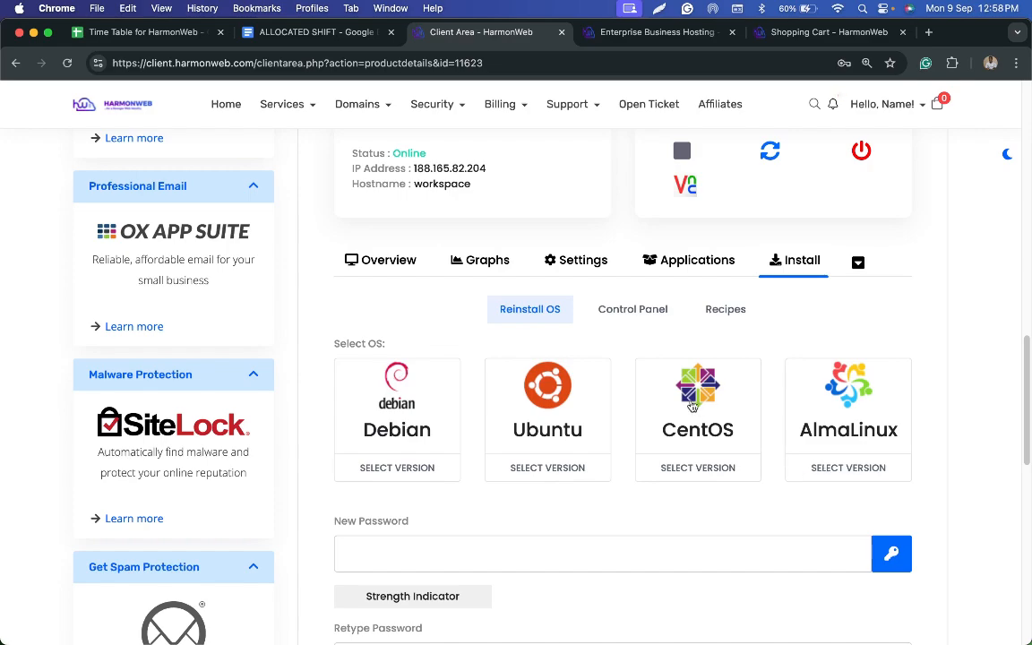
scroll(692, 406, "up", 5)
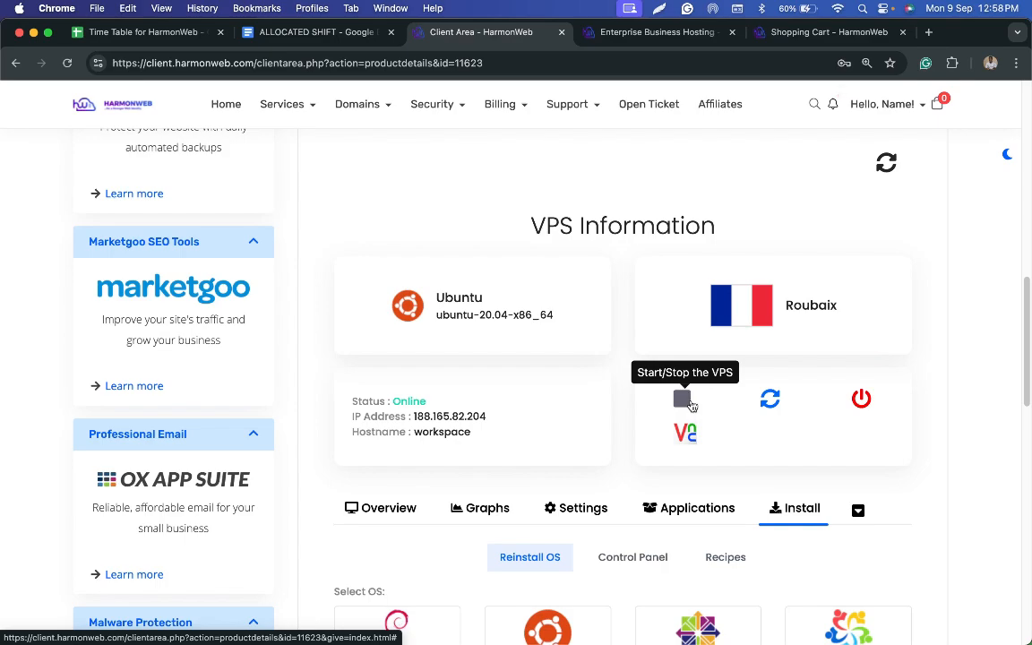
scroll(690, 405, "down", 5)
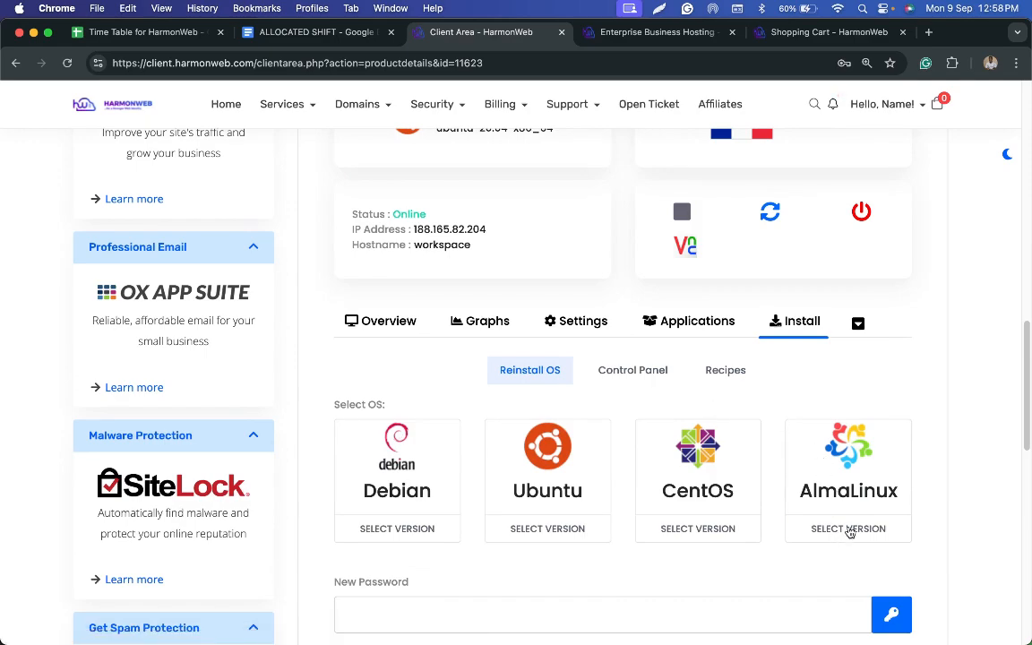
left_click(850, 529)
scroll(849, 532, "down", 2)
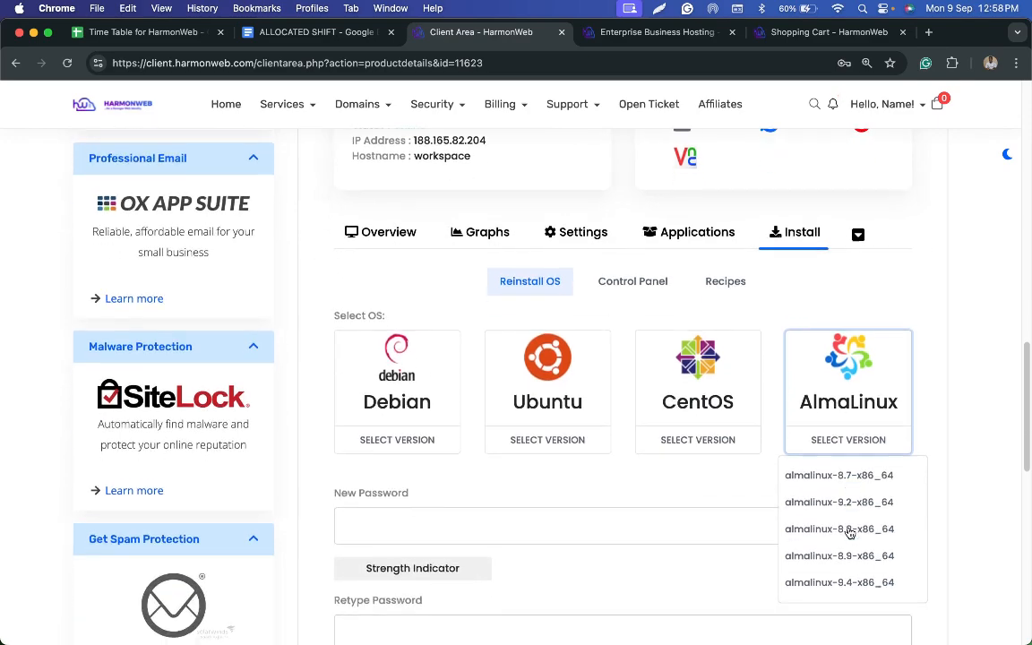
scroll(849, 533, "down", 1)
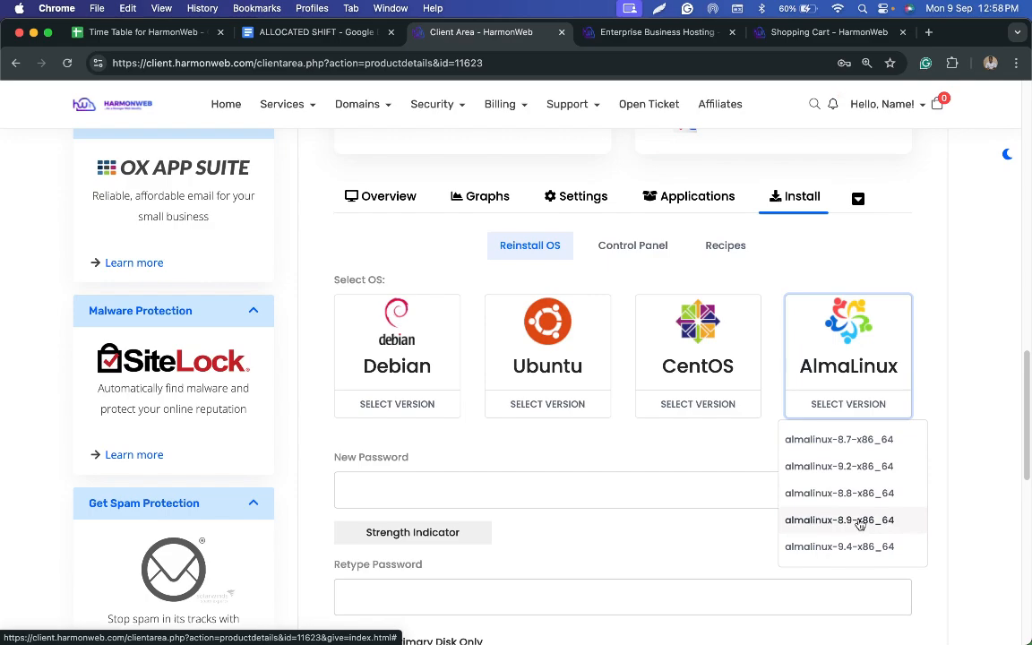
left_click(859, 521)
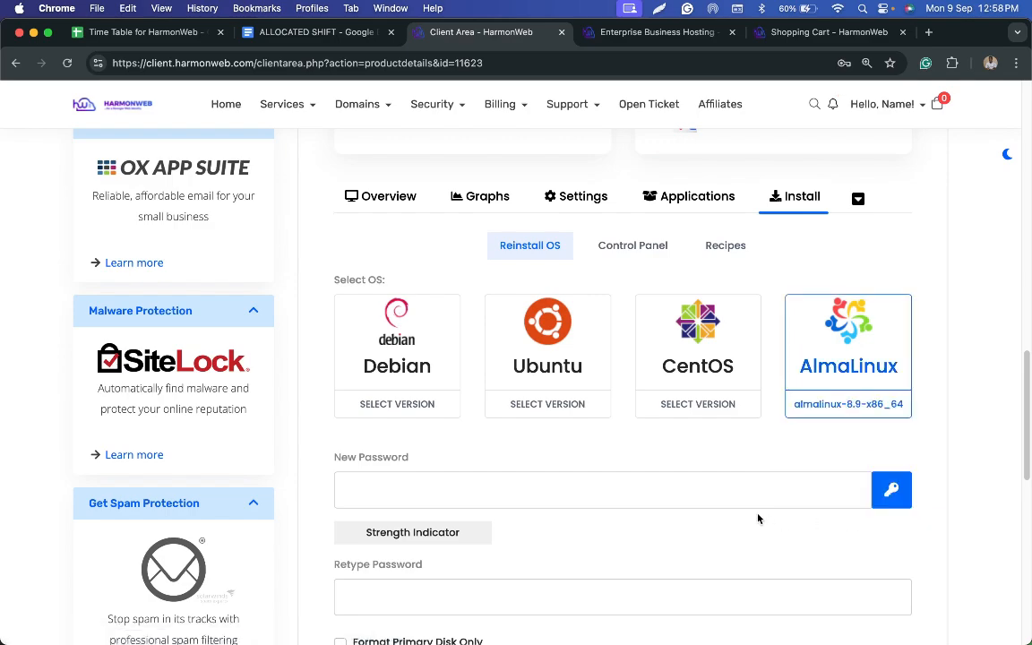
Enter the new server password and retype it to match in the OS reinstall form.
scroll(619, 573, "down", 1)
scroll(618, 583, "down", 2)
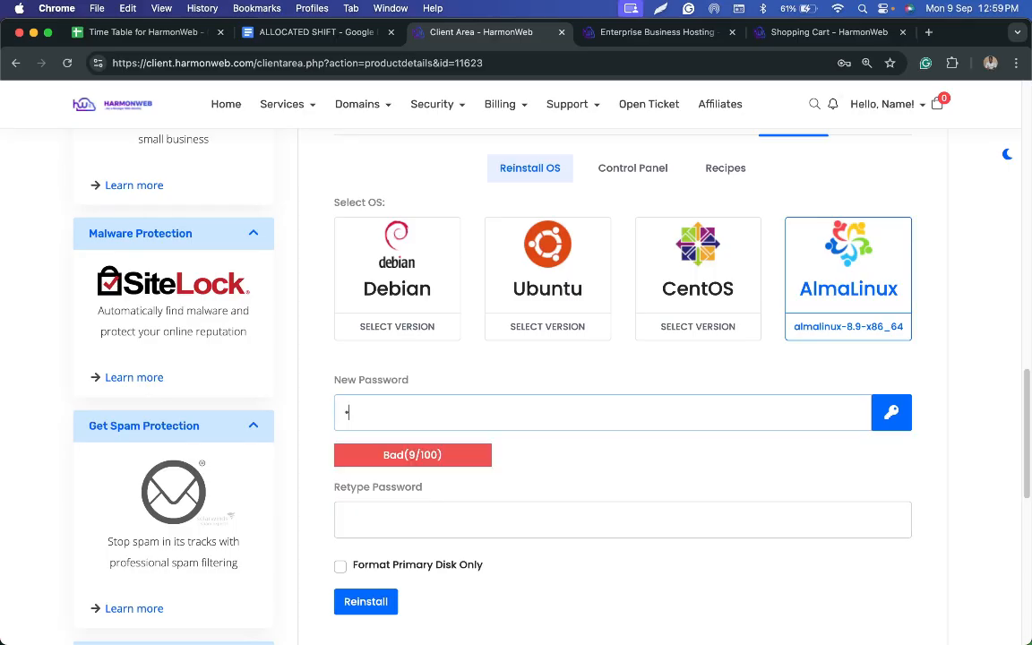
type("••••")
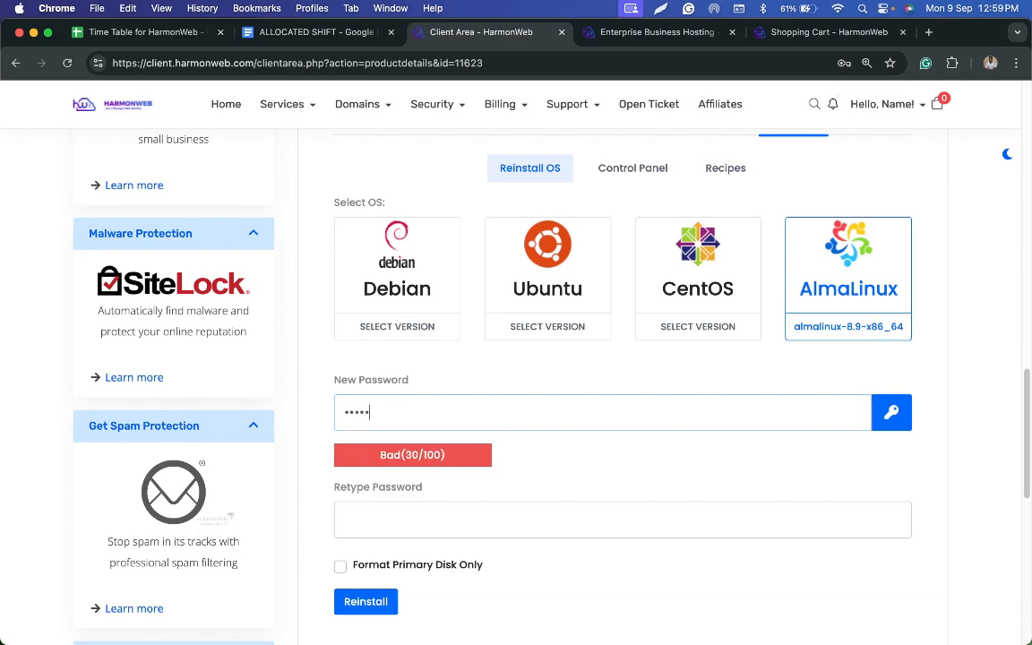
type("•••••")
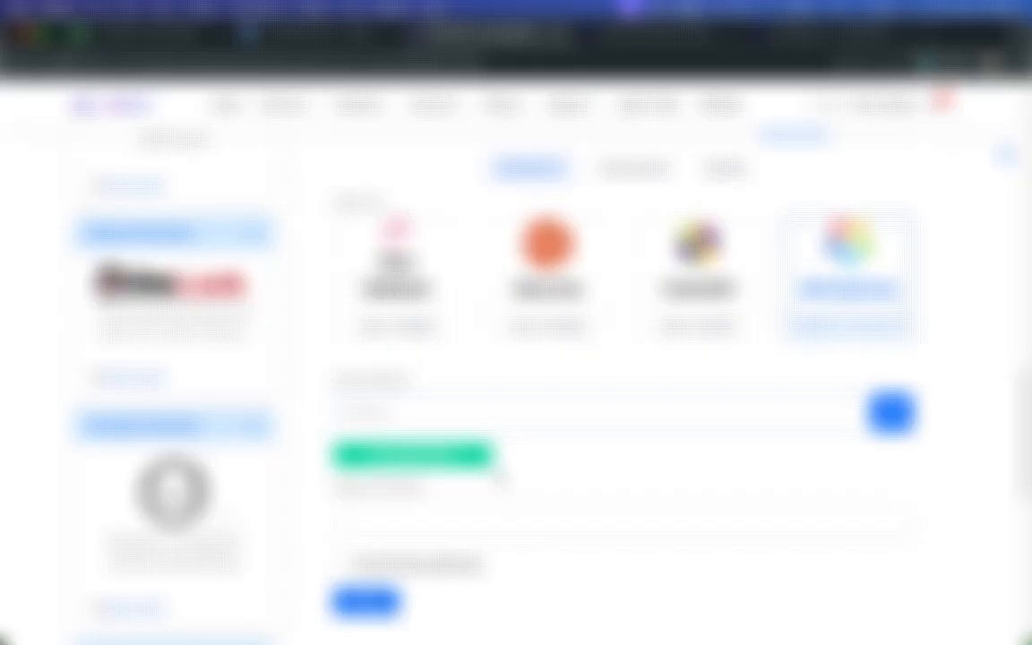
type("•••")
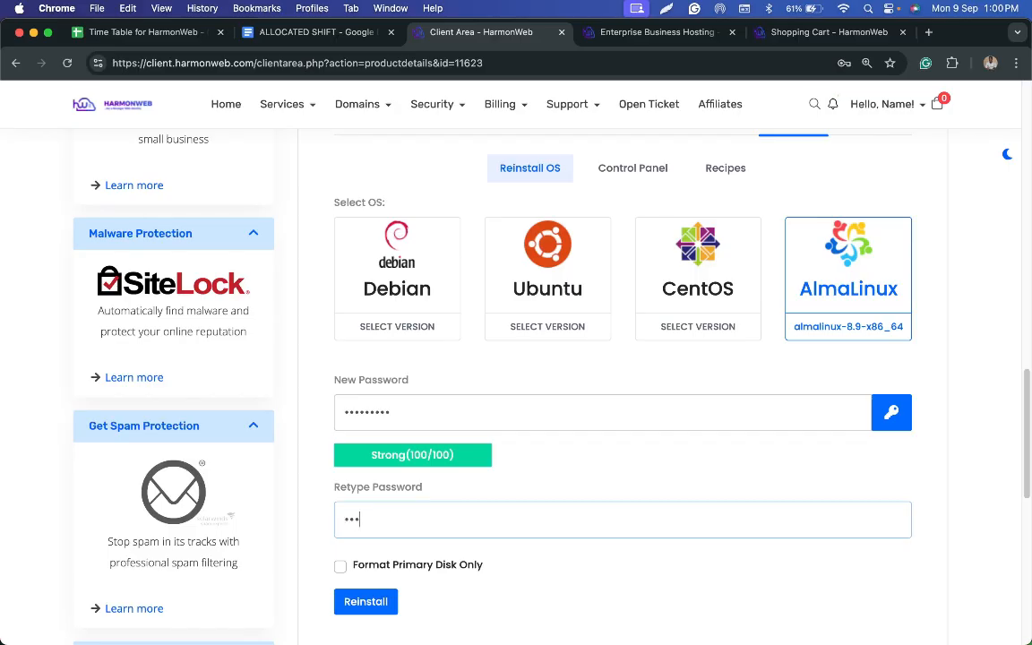
type("••••••")
Start the AlmaLinux reinstall without formatting only the primary disk, and confirm rebuilding the VPS.
scroll(525, 521, "down", 2)
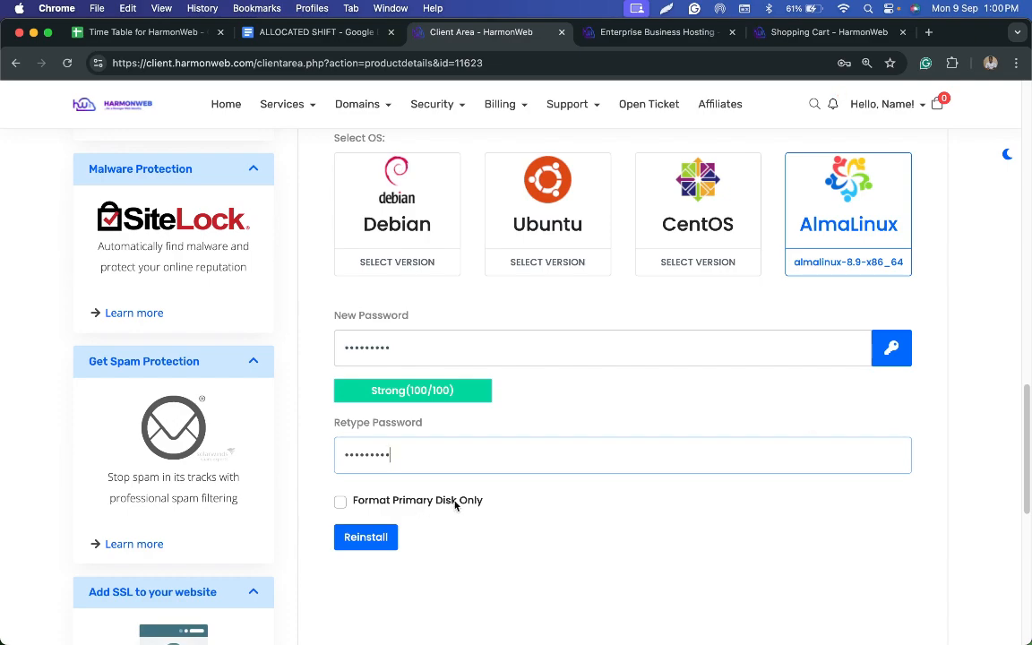
scroll(455, 505, "up", 1)
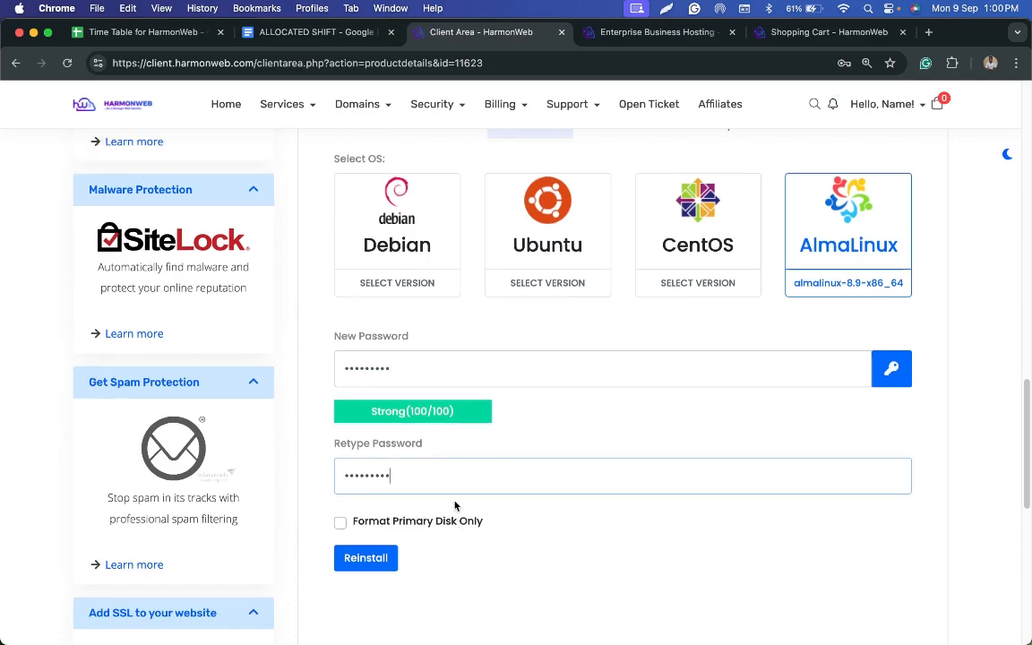
scroll(455, 506, "up", 10)
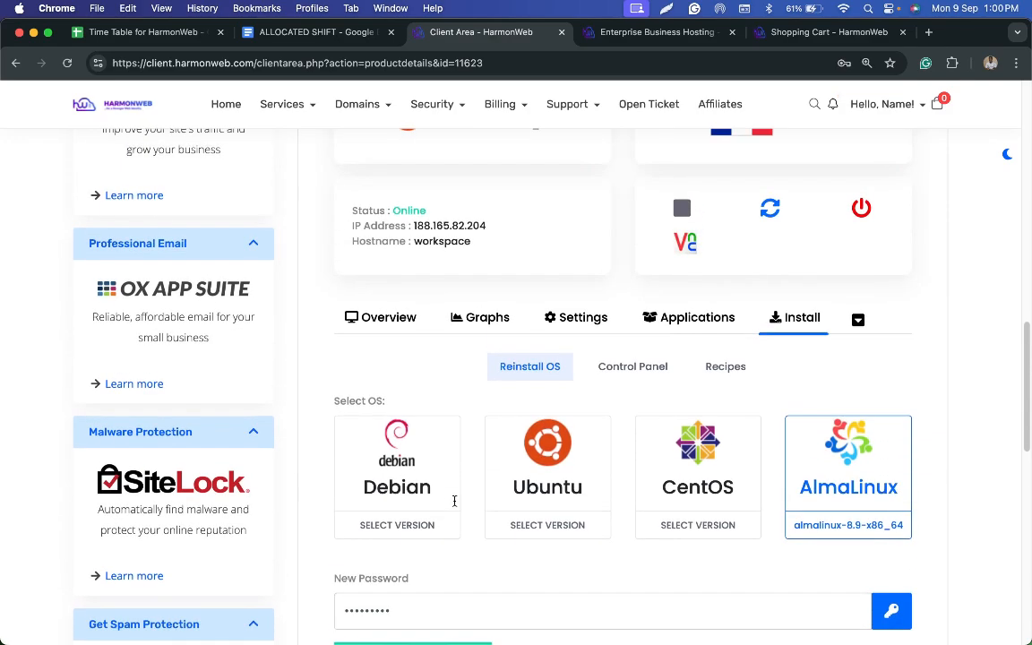
scroll(454, 502, "down", 10)
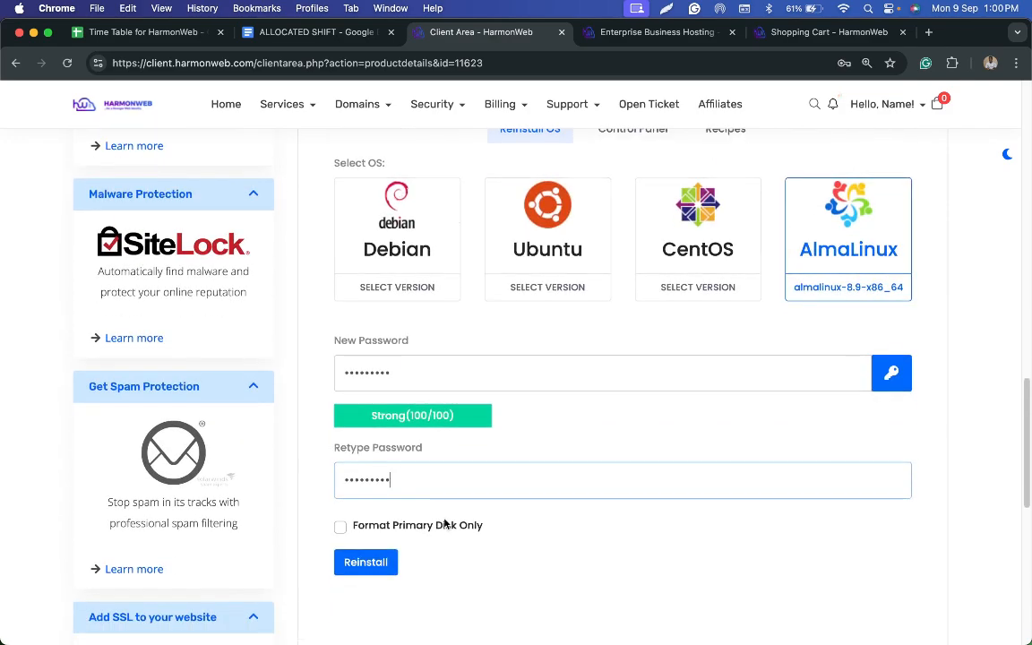
scroll(444, 524, "down", 2)
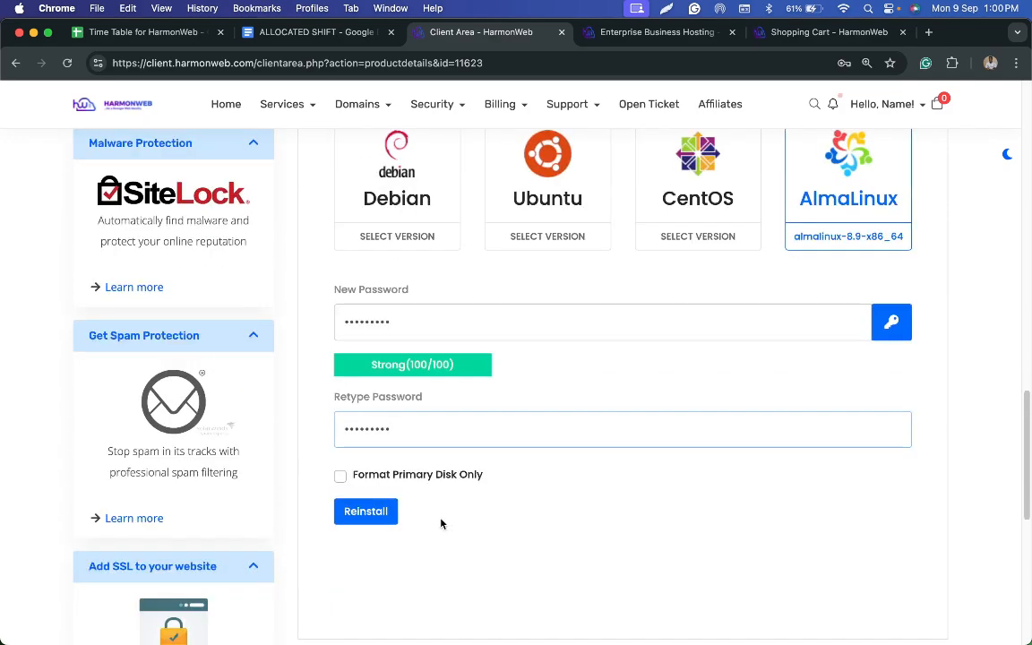
left_click(381, 518)
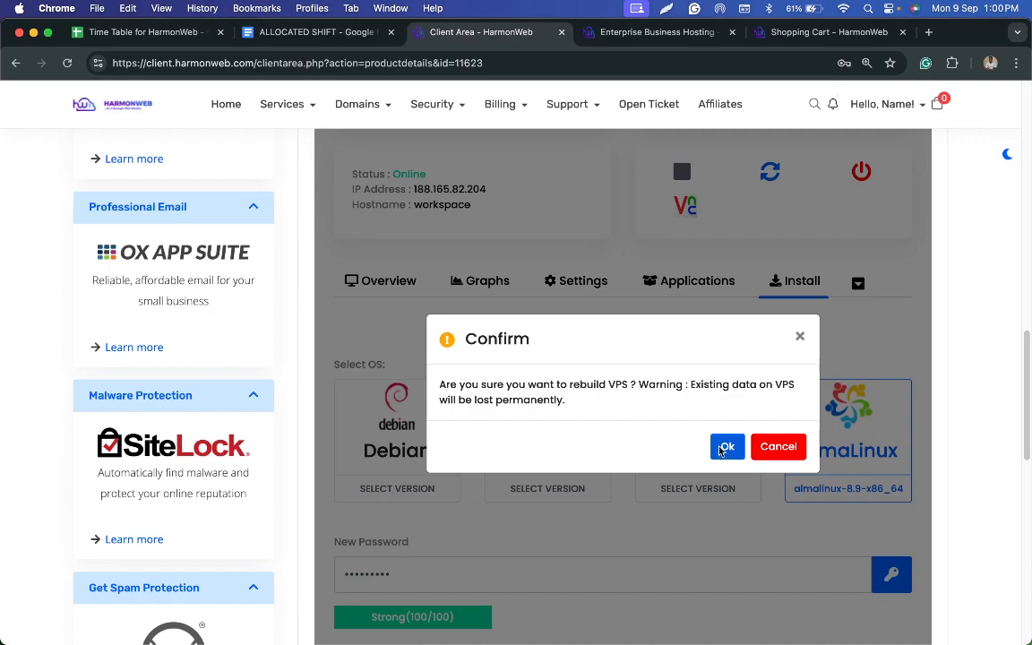
left_click(725, 446)
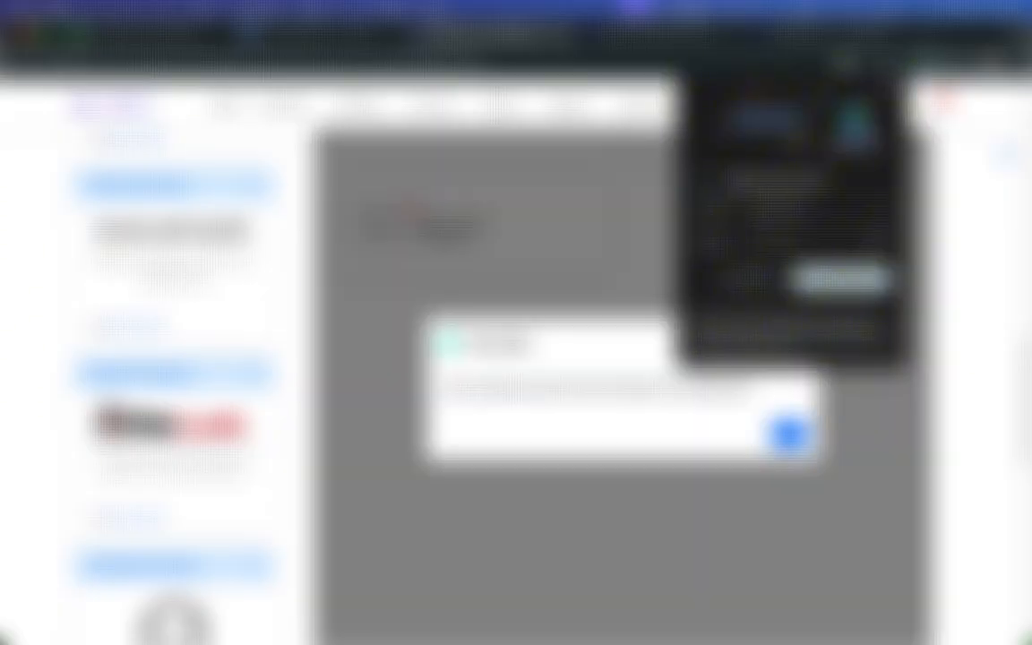
Dismiss the browser's password-saving prompt and close the OS reinstall confirmation message.
left_click(745, 280)
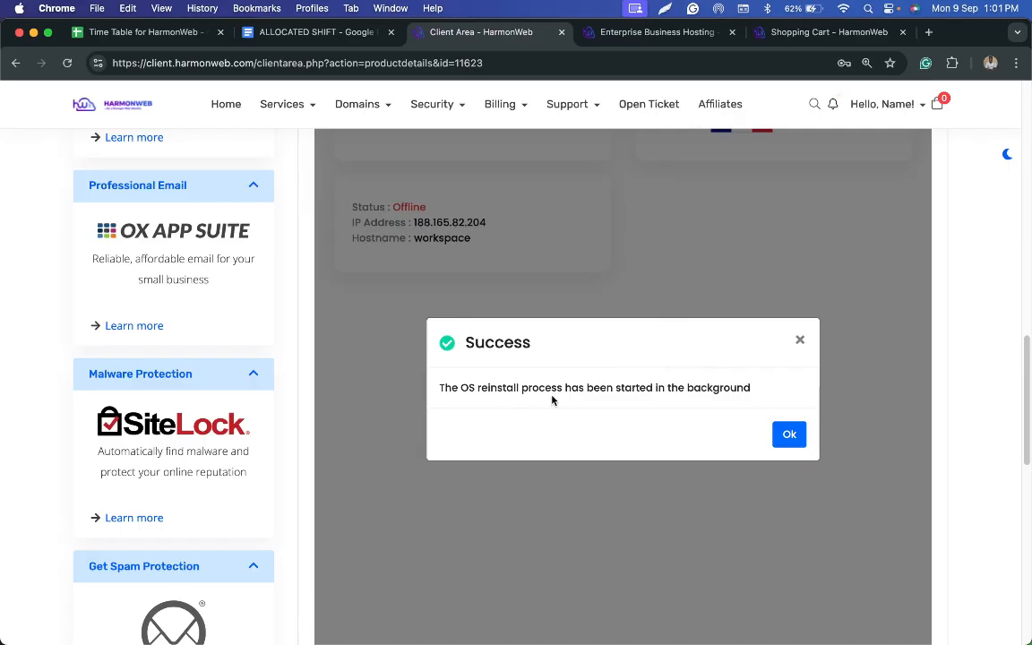
left_click(787, 437)
Review the VPS rebuild notice and refresh the VPS information to update the server's status.
scroll(783, 437, "up", 5)
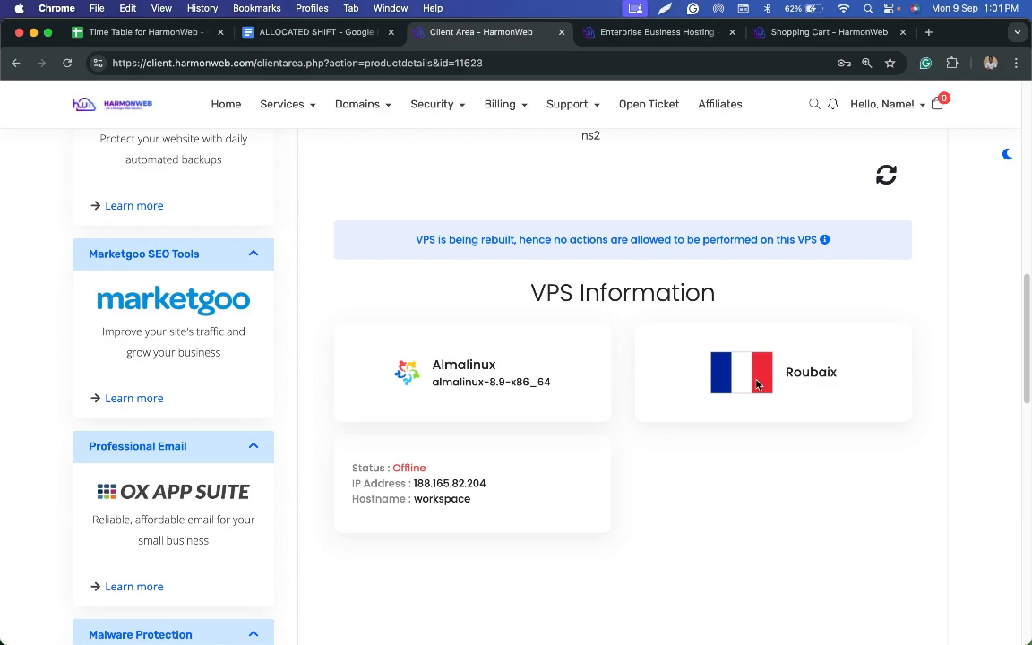
scroll(756, 385, "down", 3)
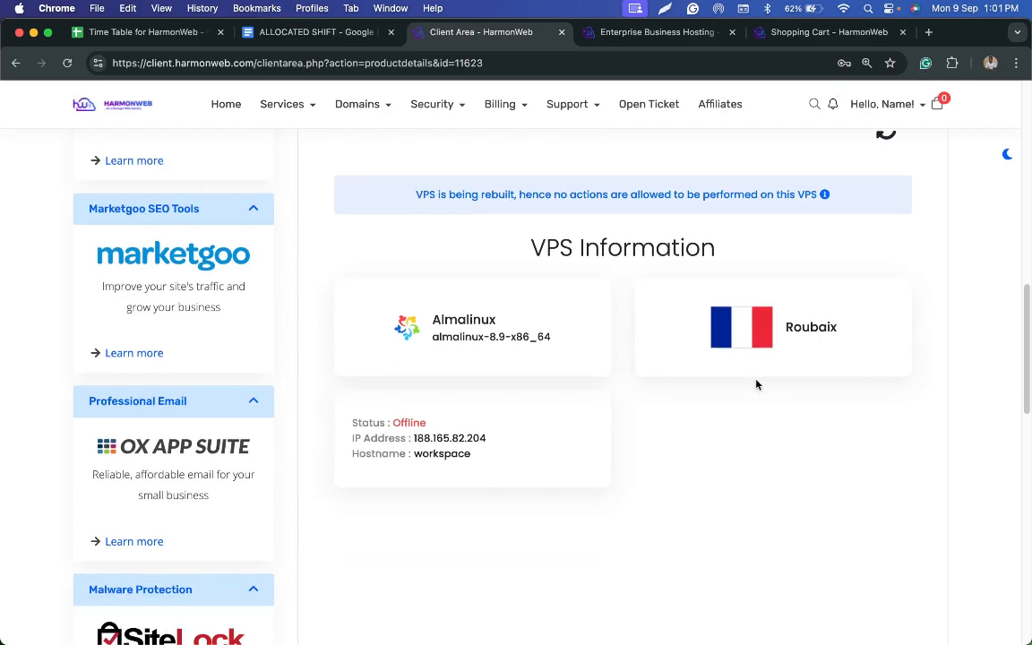
scroll(757, 385, "up", 3)
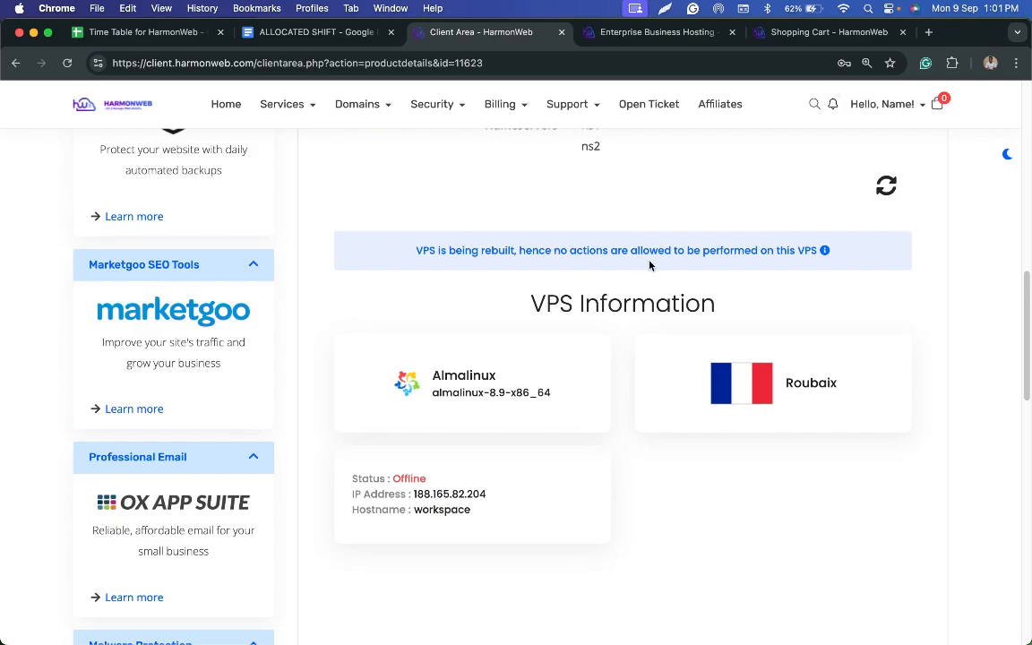
scroll(650, 265, "up", 2)
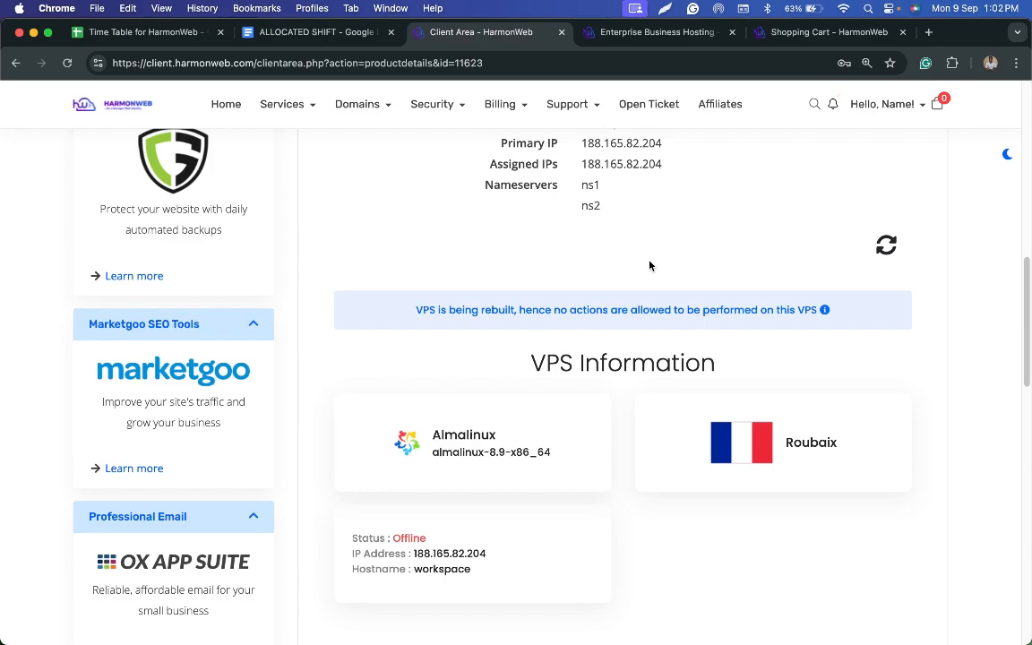
left_click(886, 246)
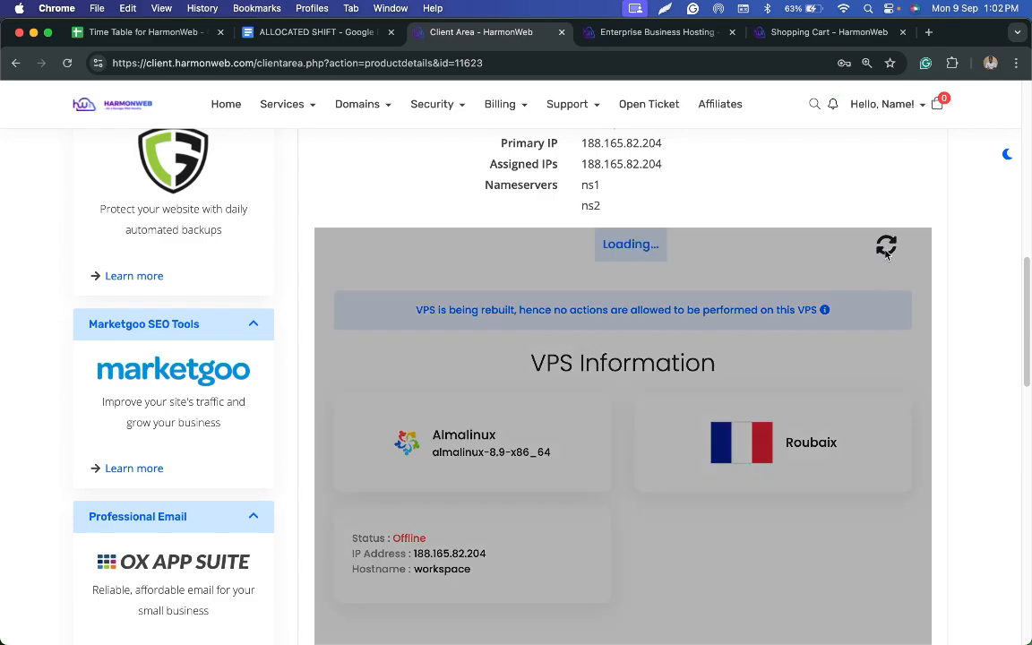
Examine the refreshed VPS information, checking the server status, resource usage overview and installed AlmaLinux version.
scroll(884, 293, "down", 2)
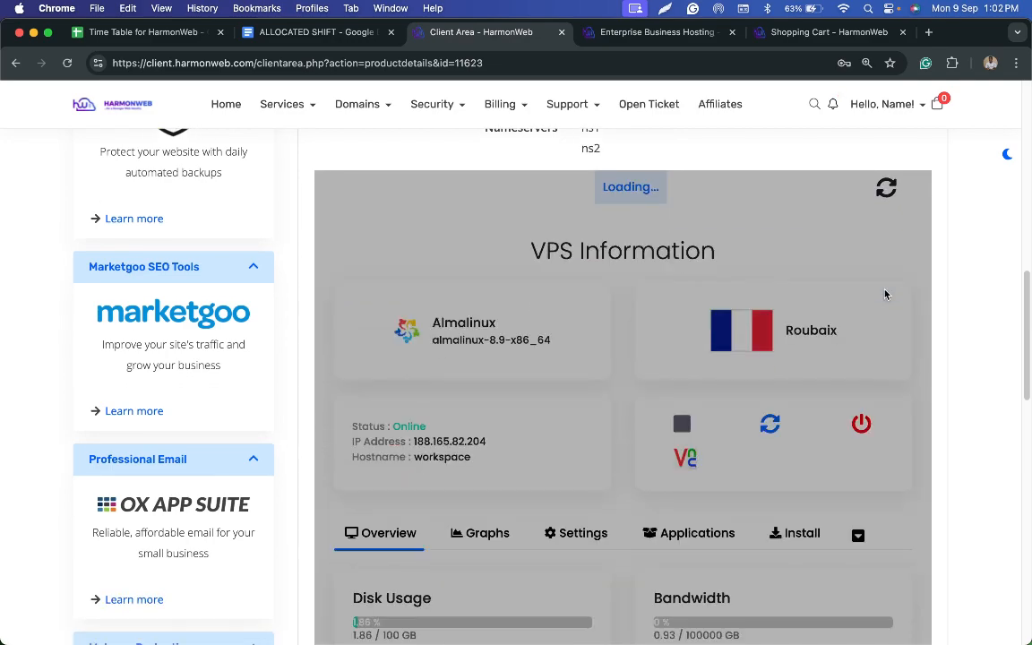
scroll(885, 295, "up", 1)
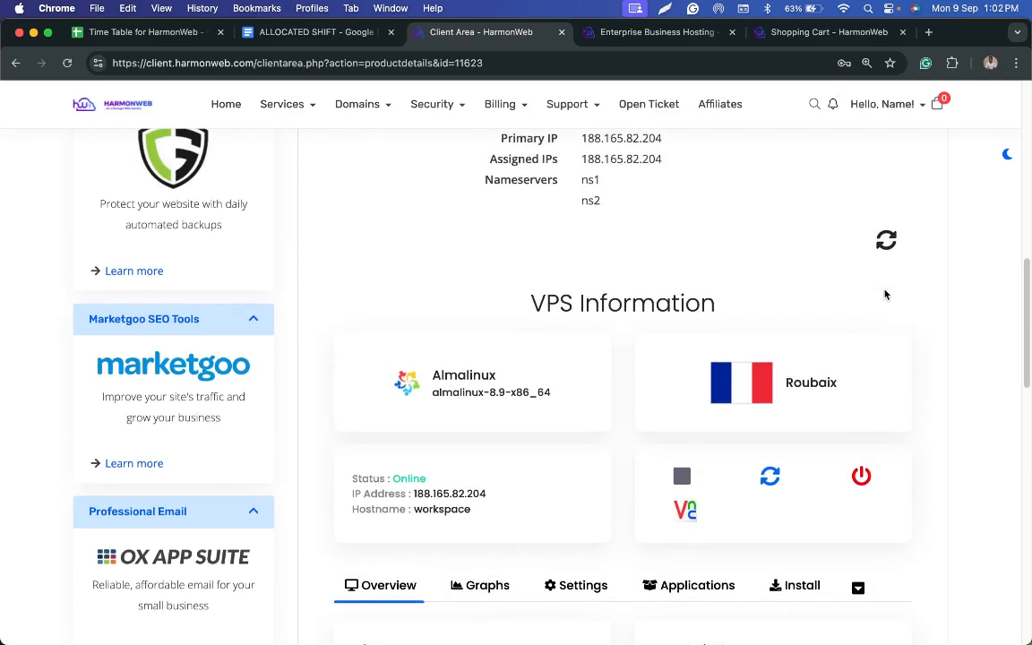
scroll(885, 295, "down", 1)
scroll(886, 295, "down", 2)
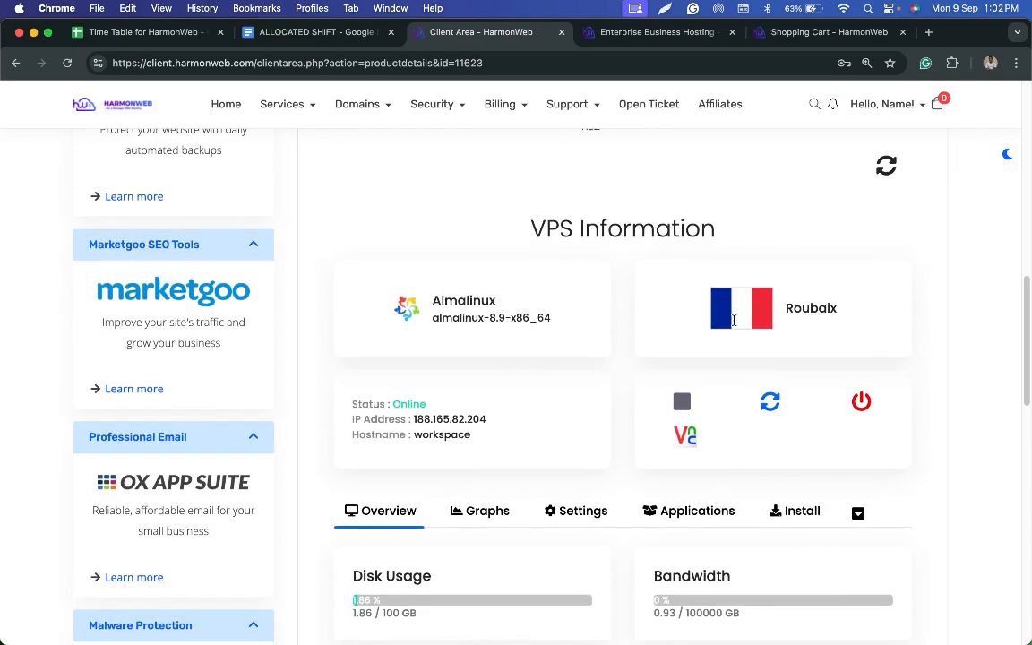
scroll(435, 421, "down", 8)
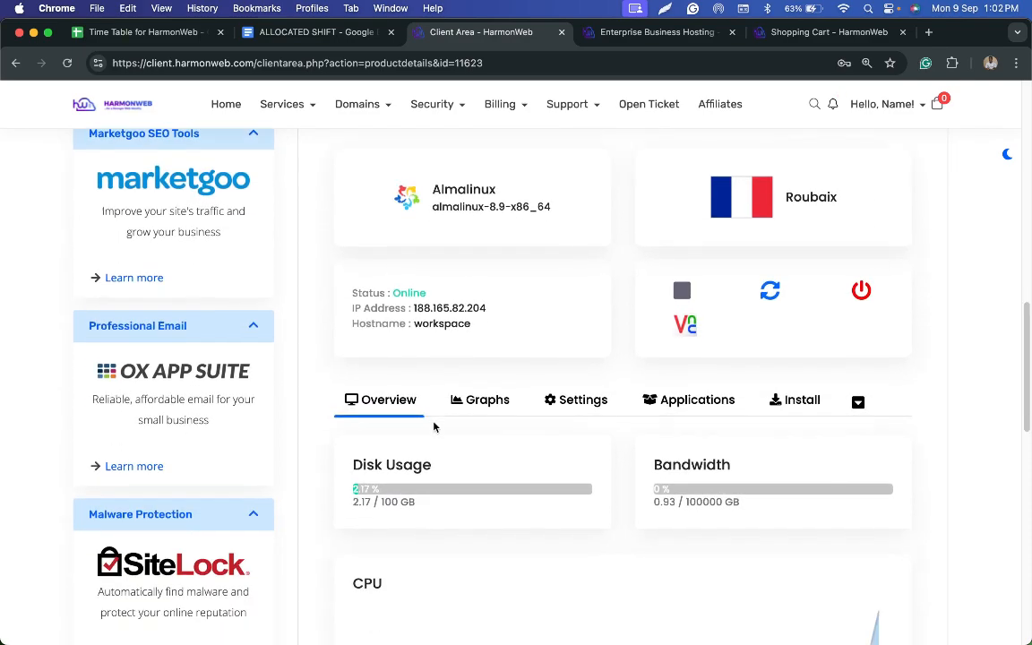
scroll(434, 427, "down", 6)
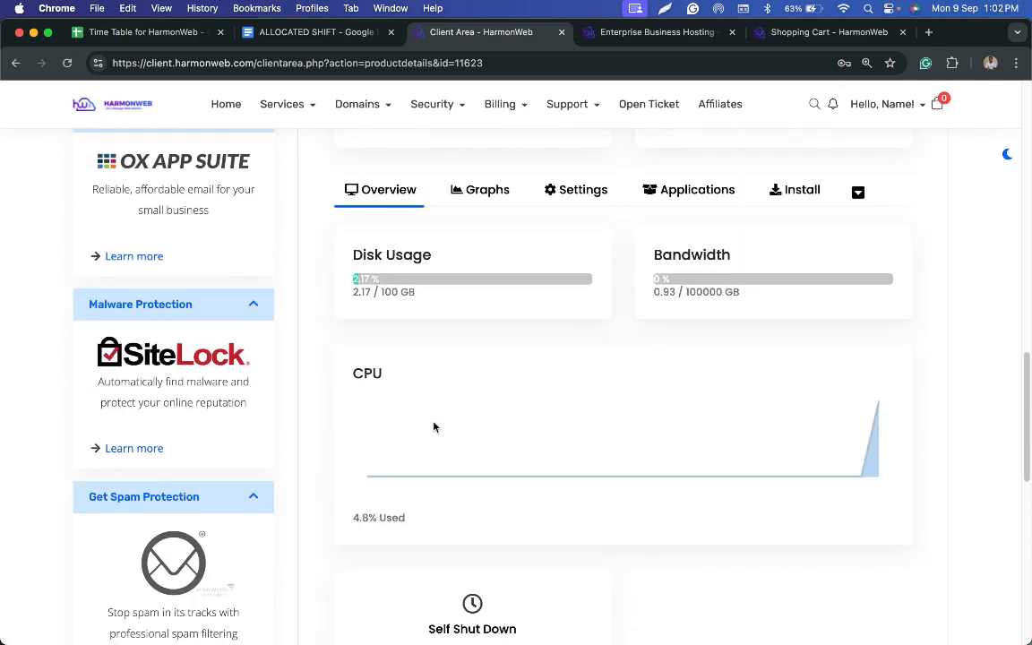
scroll(433, 426, "up", 8)
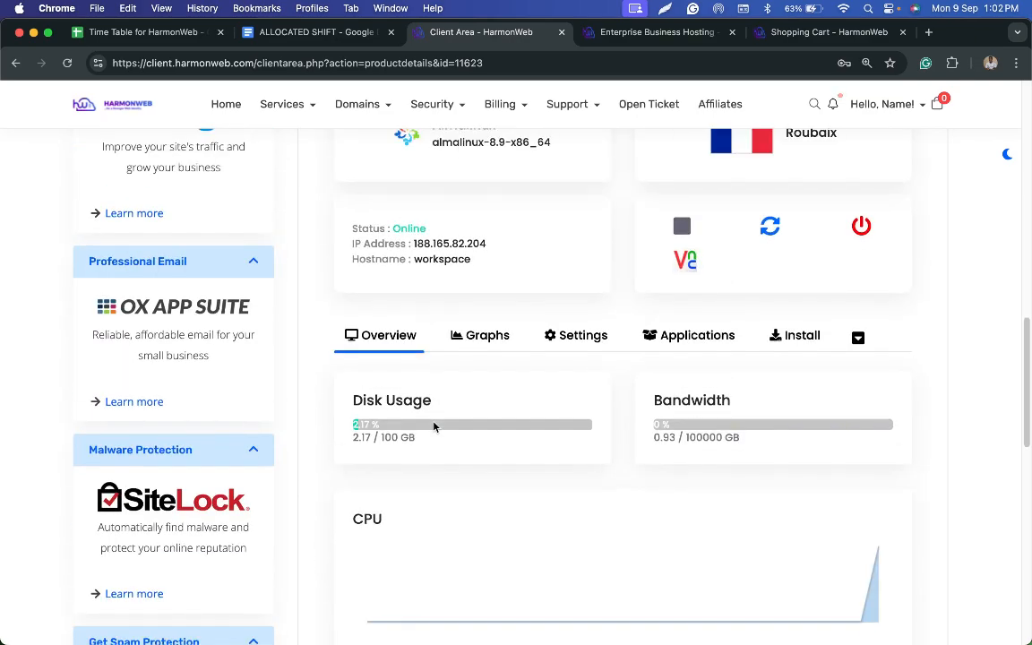
scroll(433, 427, "up", 5)
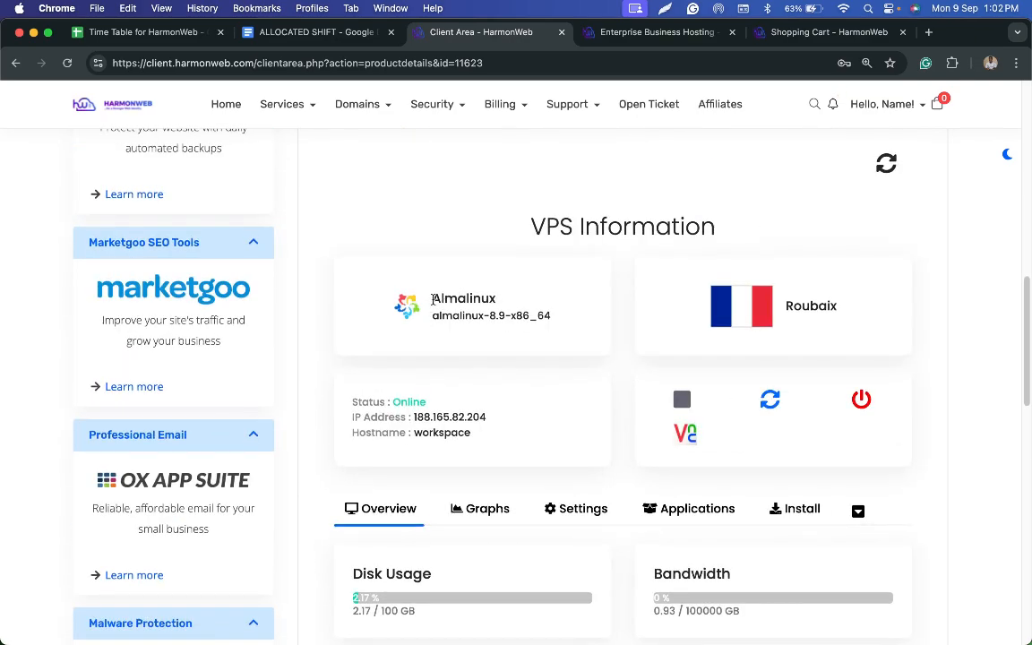
left_click_drag(437, 315, 540, 311)
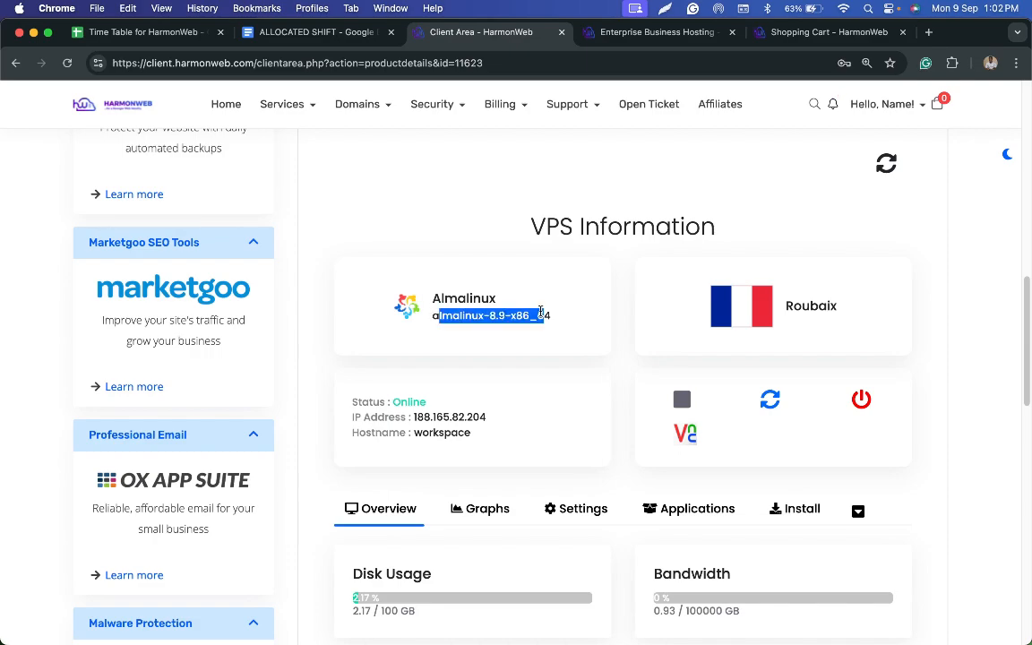